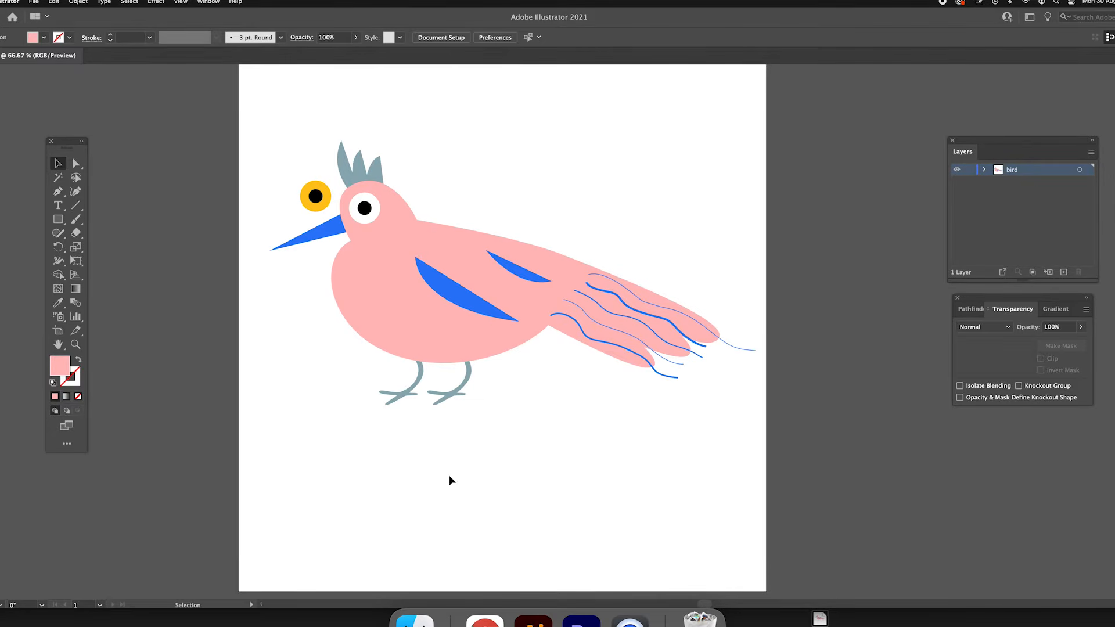
Step: Duplicate the bird's pink body shape in place and bring the copy to the front of the artwork
{"action": "left_click", "coordinate": [385, 317]}
{"action": "key", "text": "super"}
{"action": "key", "text": "super"}
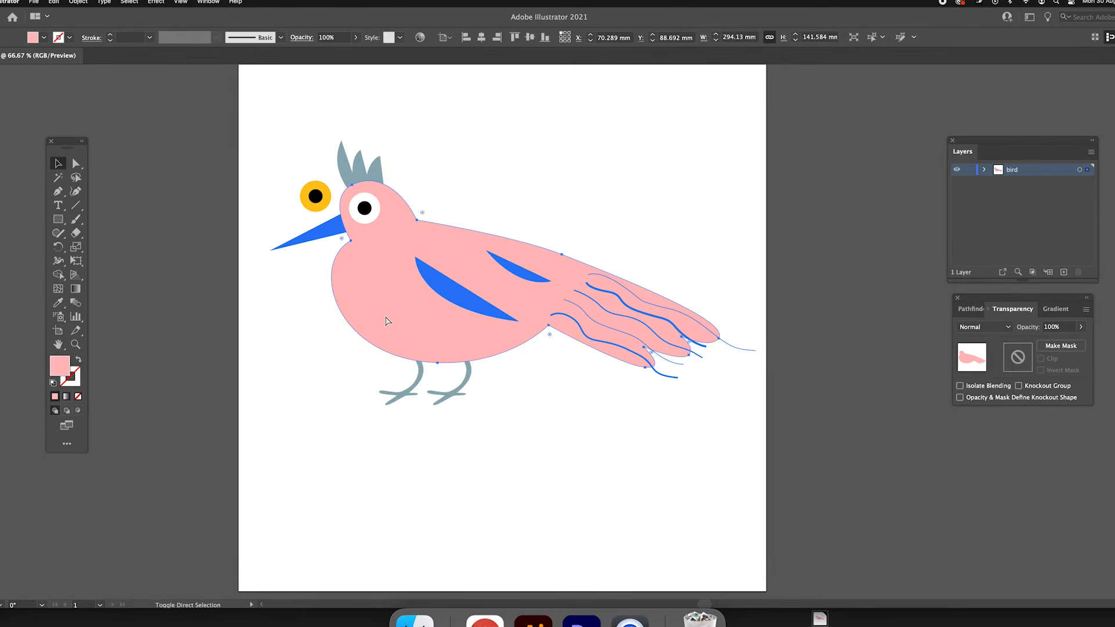
{"action": "key", "text": "super+shift+bracketright"}
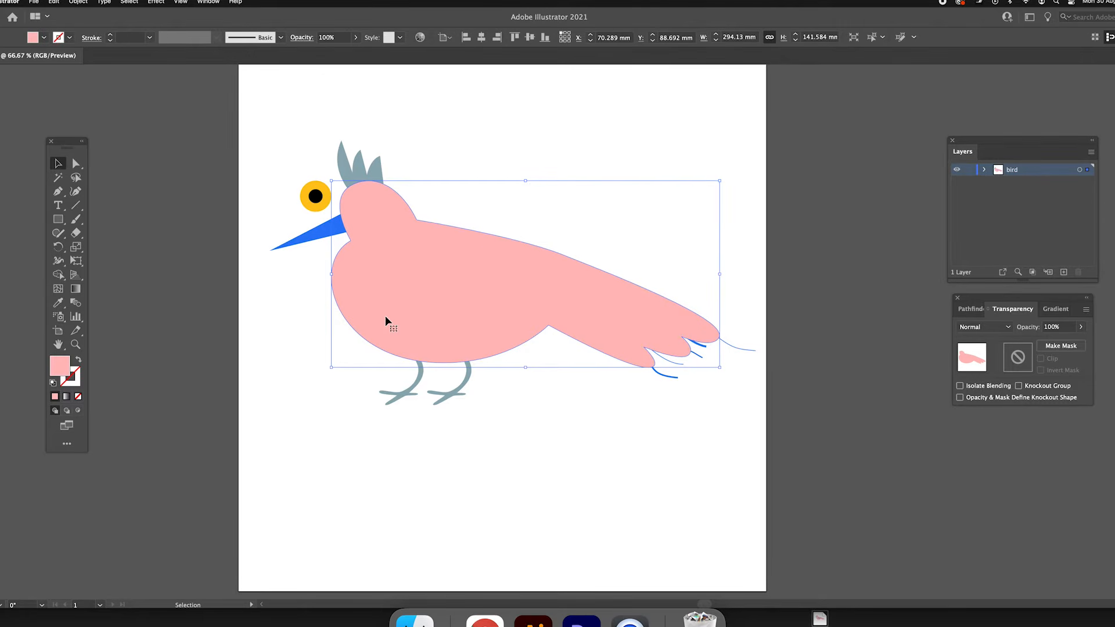
Step: Change the fill of the front body copy to the brighter pink ff8adb
{"action": "double_click", "coordinate": [57, 370]}
{"action": "left_click", "coordinate": [458, 245]}
{"action": "left_click_drag", "start_coordinate": [458, 244], "coordinate": [471, 243]}
{"action": "left_click", "coordinate": [568, 272]}
{"action": "left_click_drag", "start_coordinate": [567, 272], "coordinate": [568, 261]}
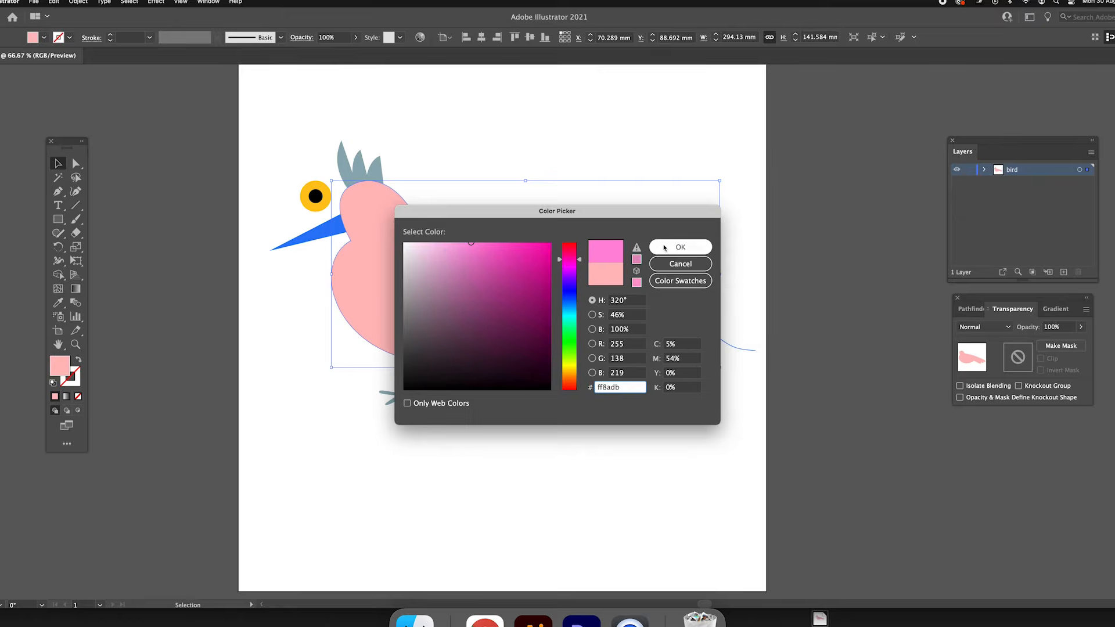
{"action": "left_click", "coordinate": [680, 247]}
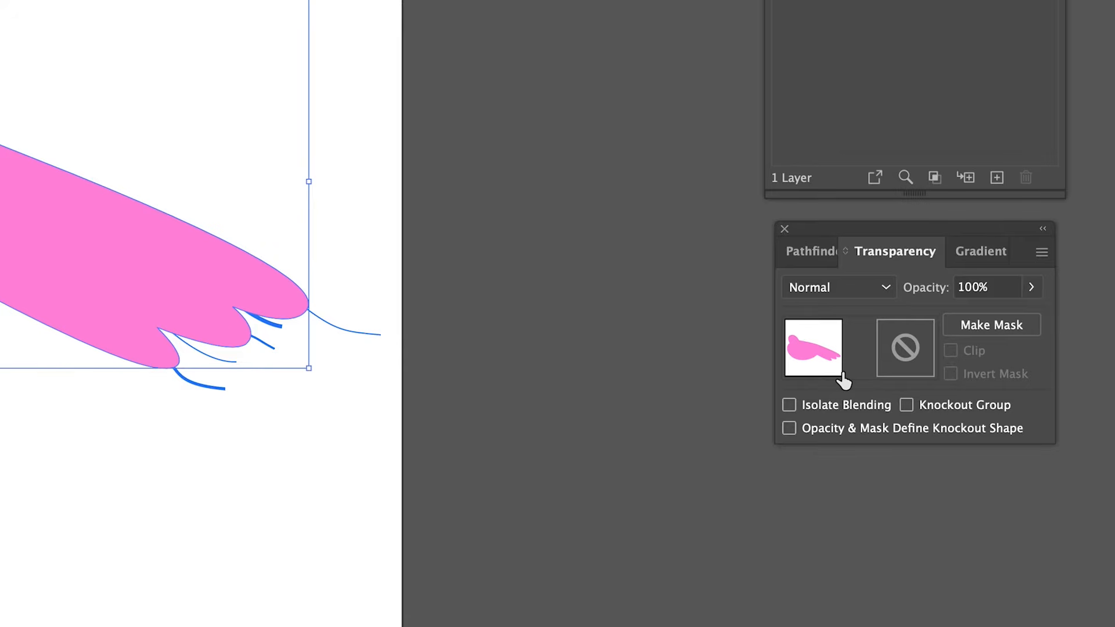
Step: Add an opacity mask to the bright pink body copy and set the fill to the White, Black gradient preset
{"action": "double_click", "coordinate": [901, 358]}
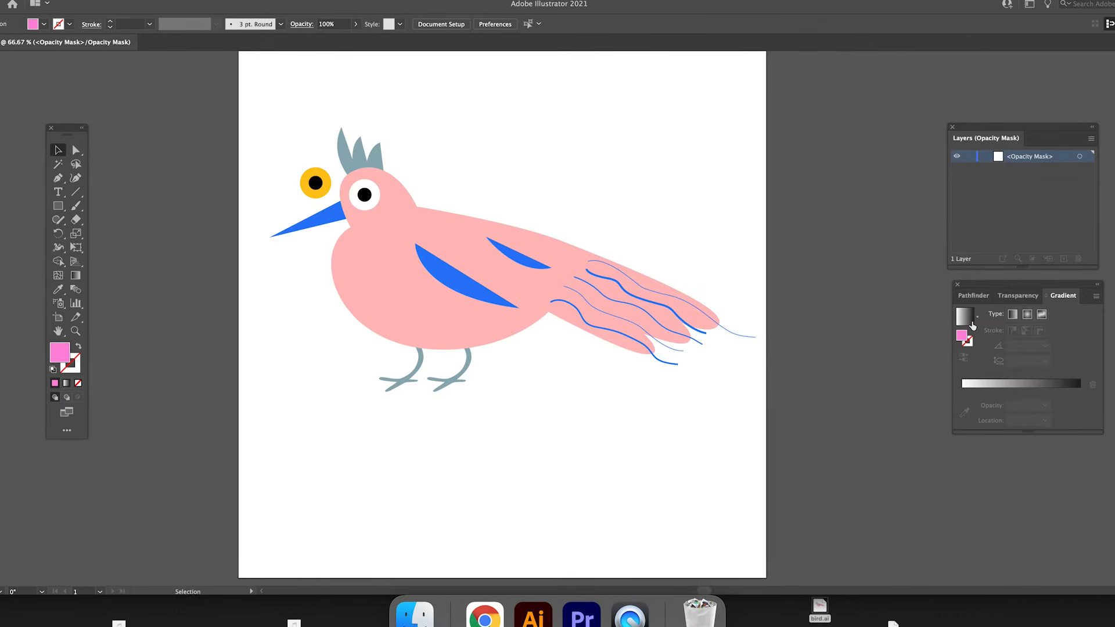
{"action": "left_click", "coordinate": [1017, 295]}
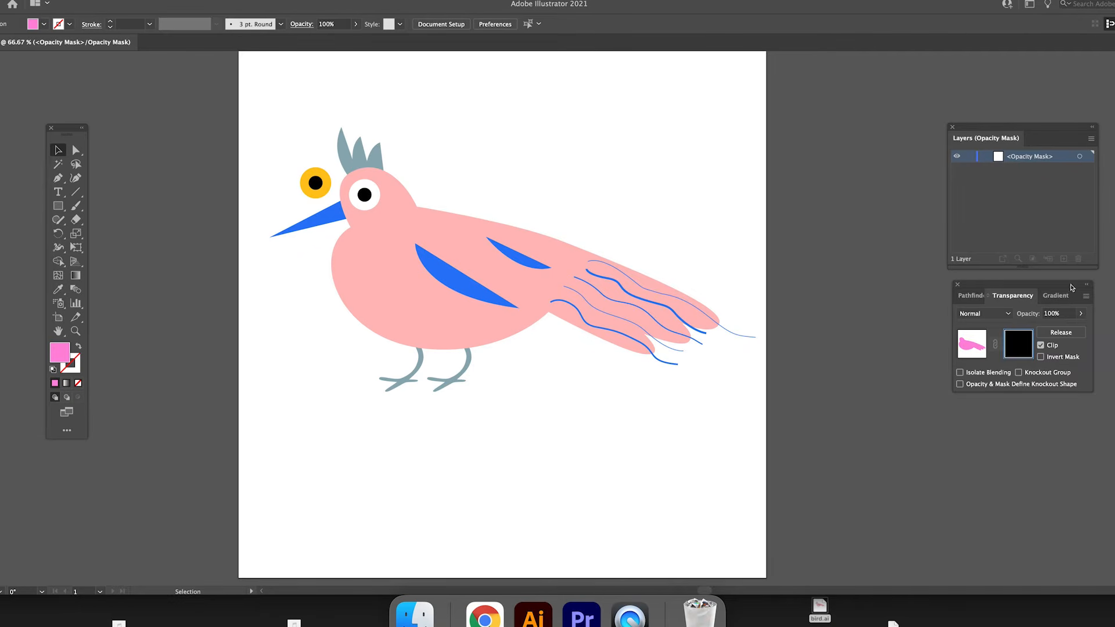
{"action": "left_click", "coordinate": [1059, 296]}
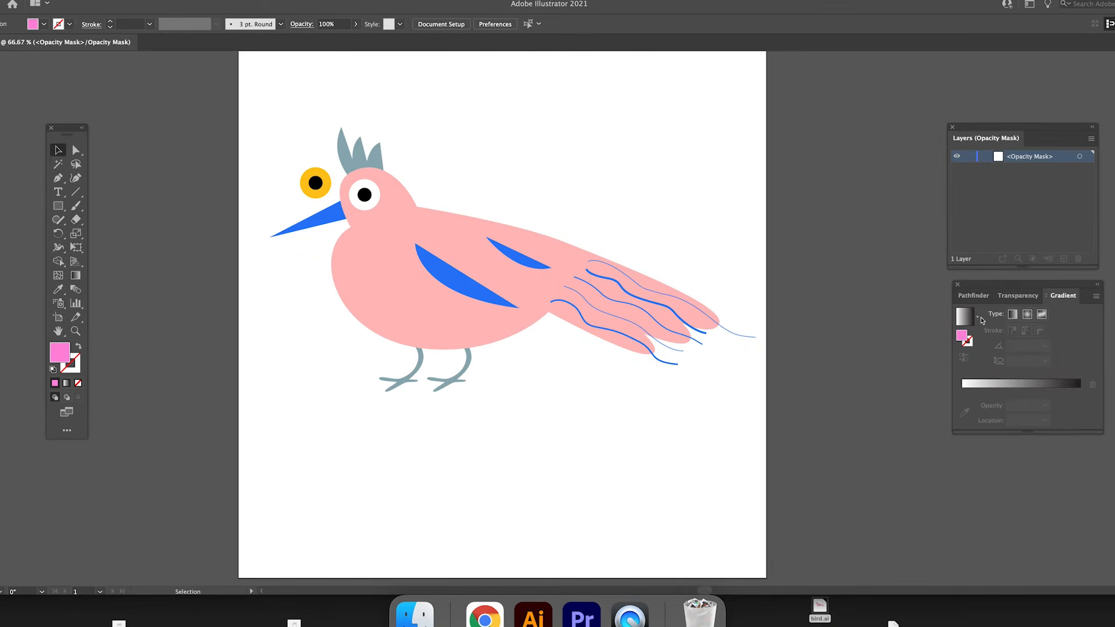
{"action": "left_click", "coordinate": [977, 319]}
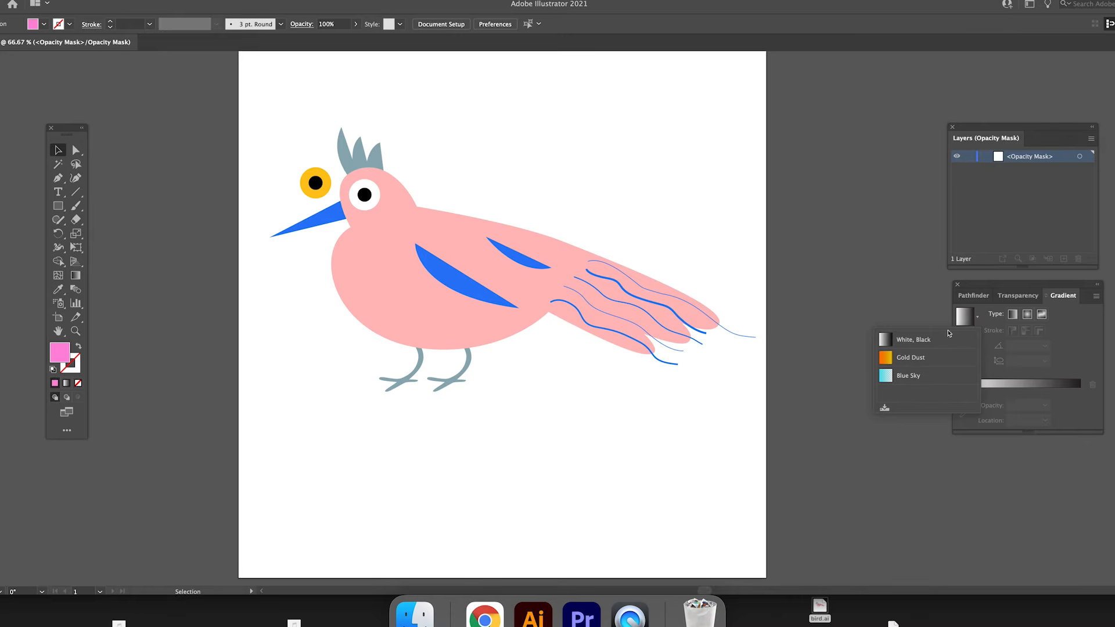
{"action": "left_click", "coordinate": [909, 341]}
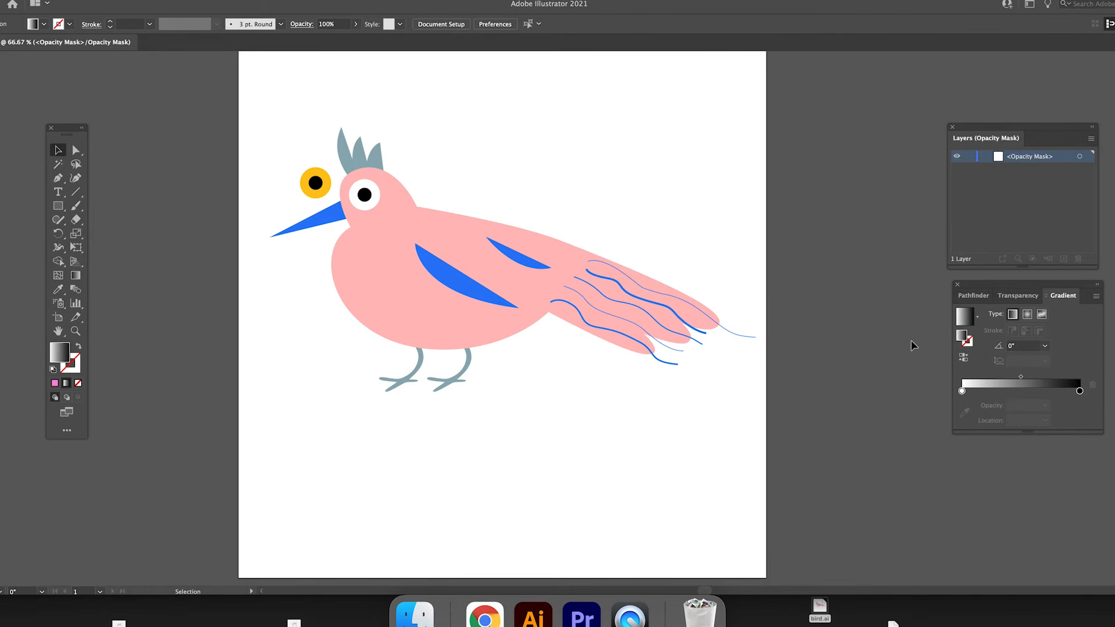
Step: Draw a gradient-filled rectangle covering the whole bird inside the opacity mask, and return to editing the artwork
{"action": "left_click", "coordinate": [1011, 297]}
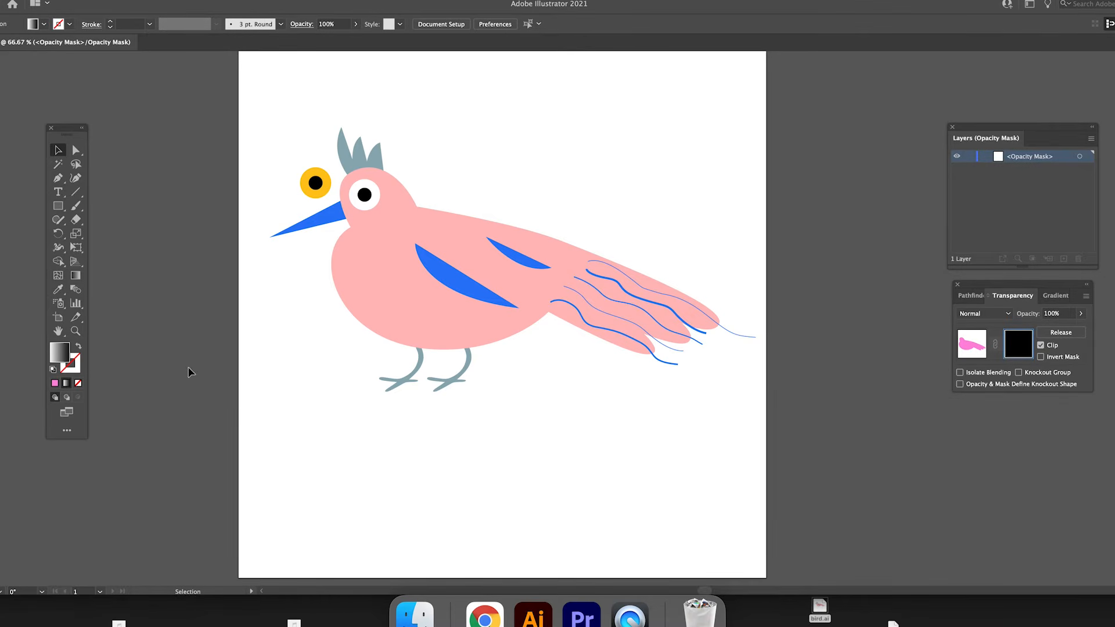
{"action": "left_click", "coordinate": [58, 206]}
{"action": "left_click_drag", "start_coordinate": [238, 92], "coordinate": [815, 475]}
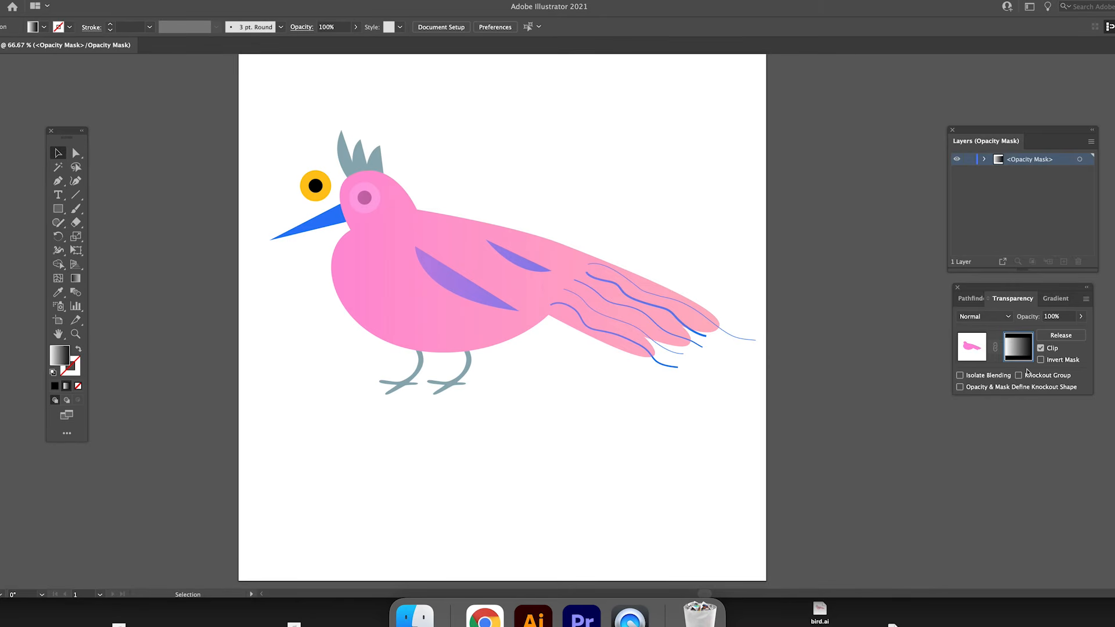
{"action": "left_click", "coordinate": [973, 353]}
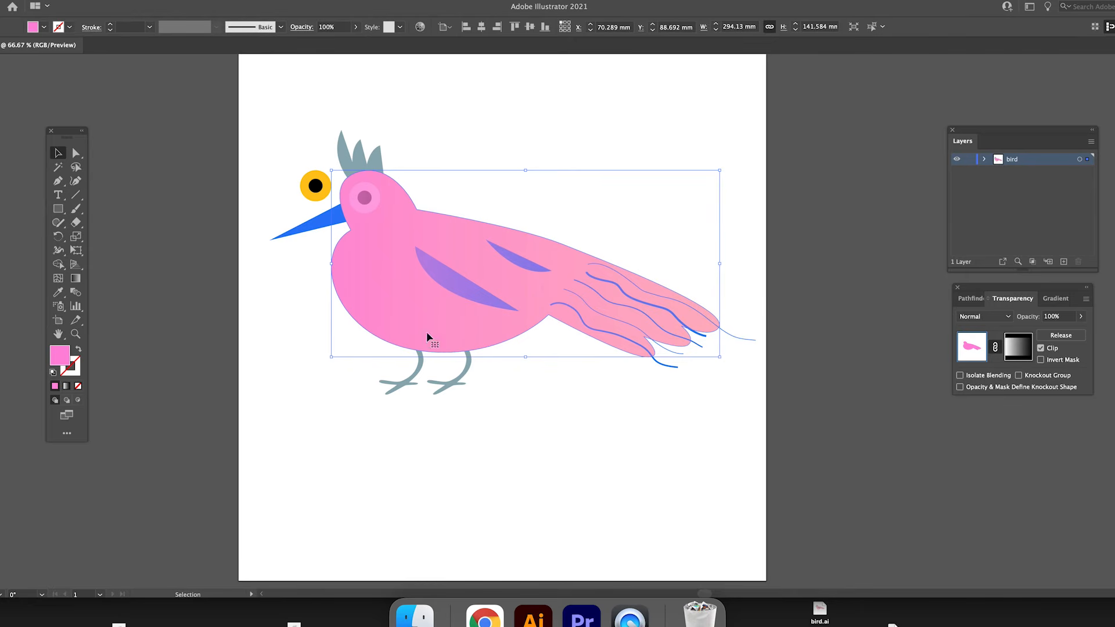
{"action": "left_click", "coordinate": [973, 352]}
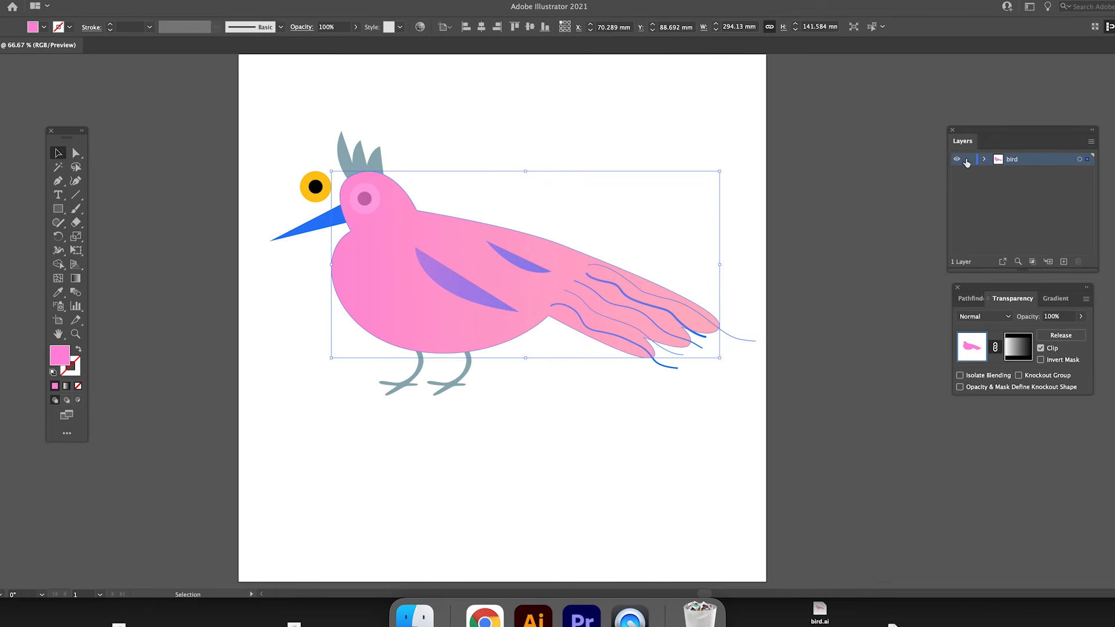
Step: Move the masked body copy in the bird layer's stack to just below the eye ellipses and lock it
{"action": "left_click", "coordinate": [984, 162]}
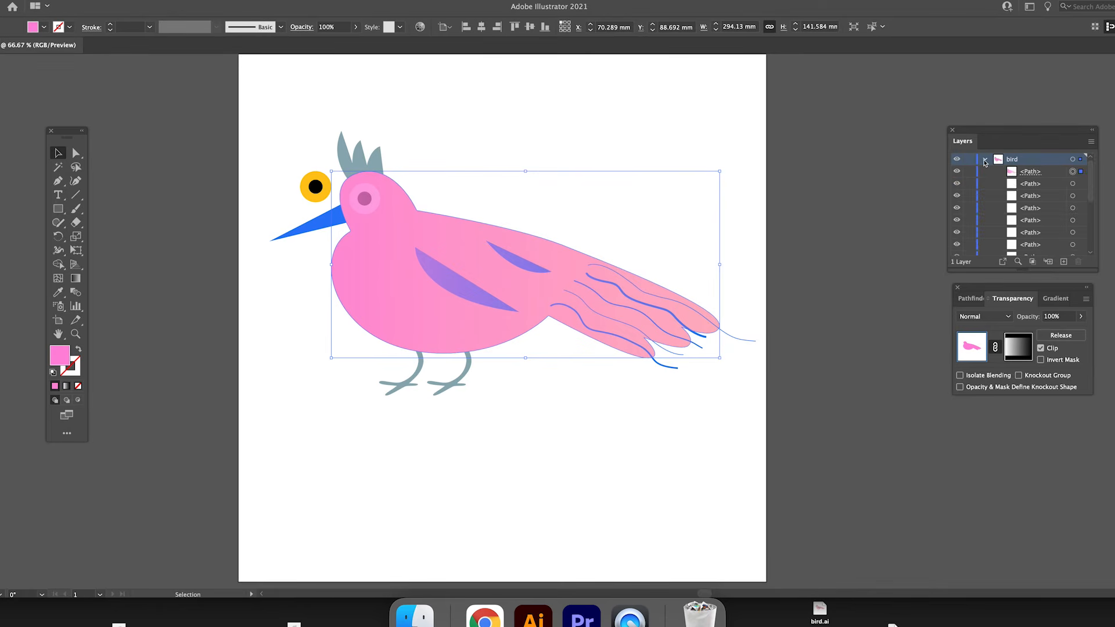
{"action": "left_click", "coordinate": [1026, 173]}
{"action": "scroll", "coordinate": [1021, 192], "scroll_direction": "down", "scroll_amount": 5}
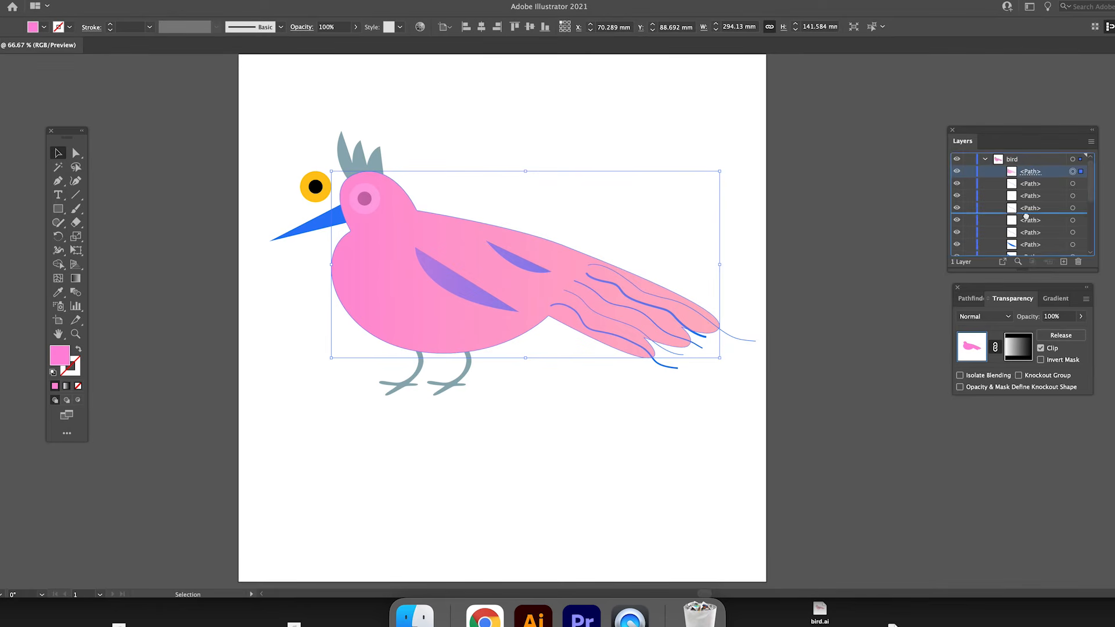
{"action": "left_click_drag", "start_coordinate": [1012, 202], "coordinate": [1022, 241]}
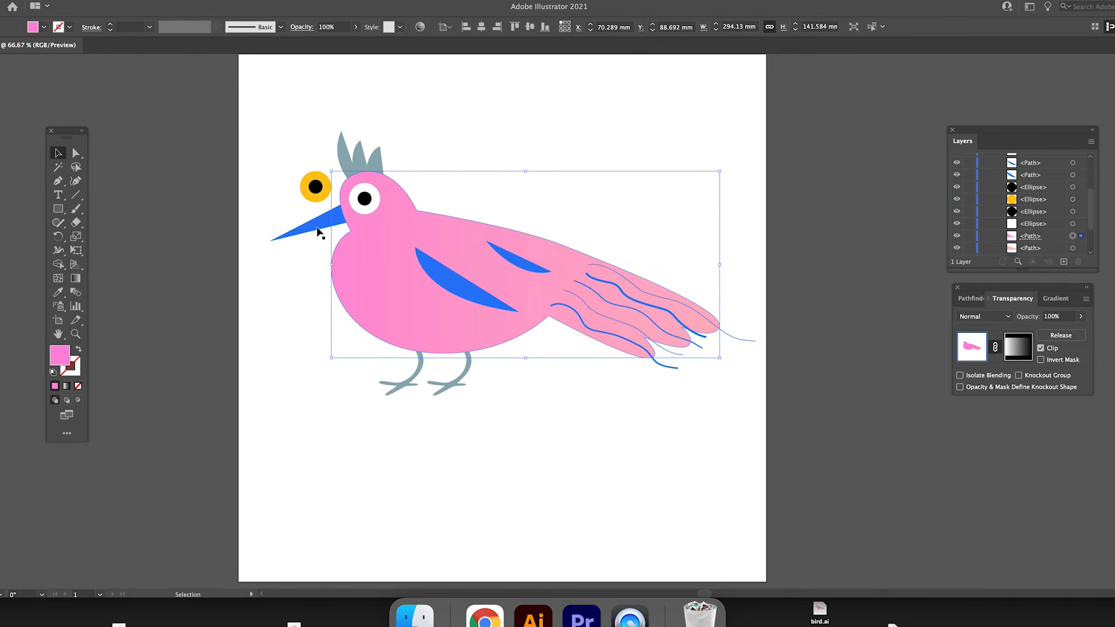
{"action": "key", "text": "super+2"}
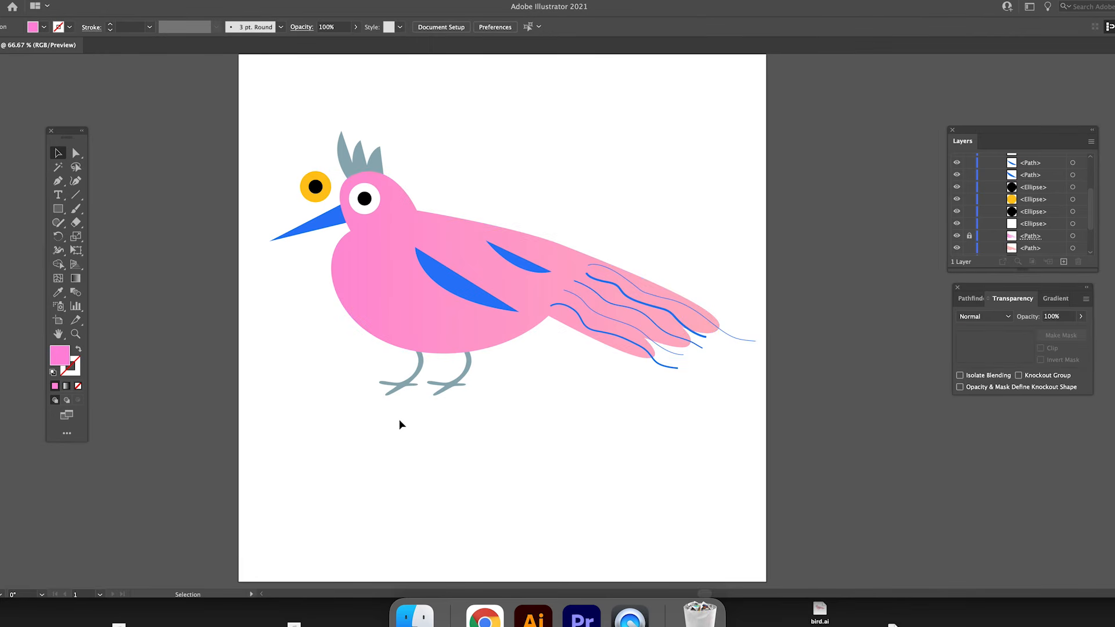
{"action": "left_click", "coordinate": [610, 339]}
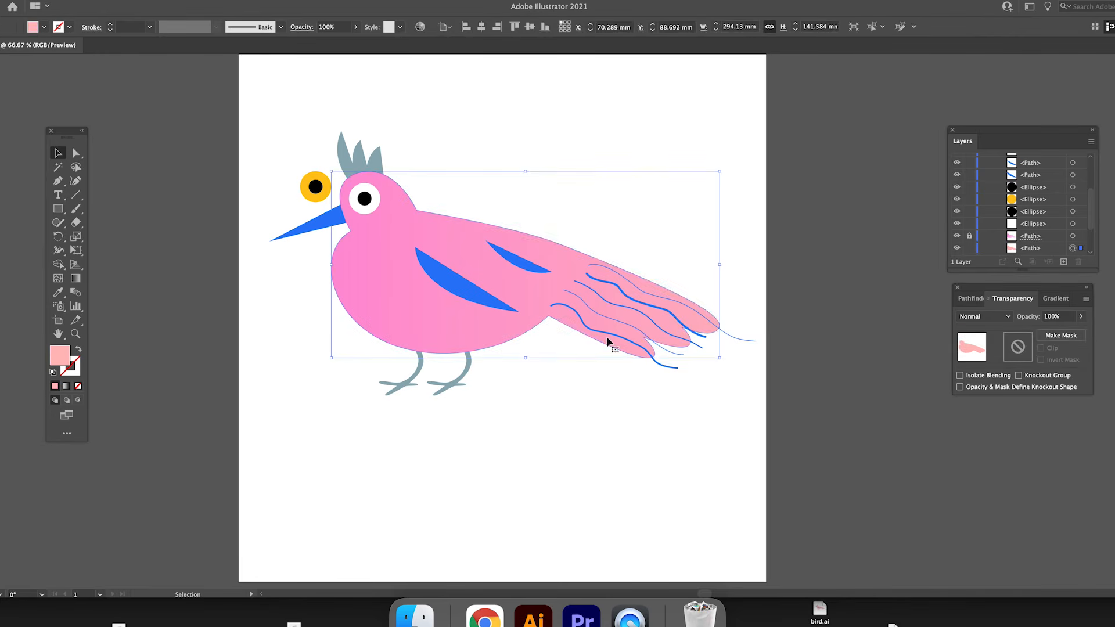
{"action": "left_click", "coordinate": [596, 390]}
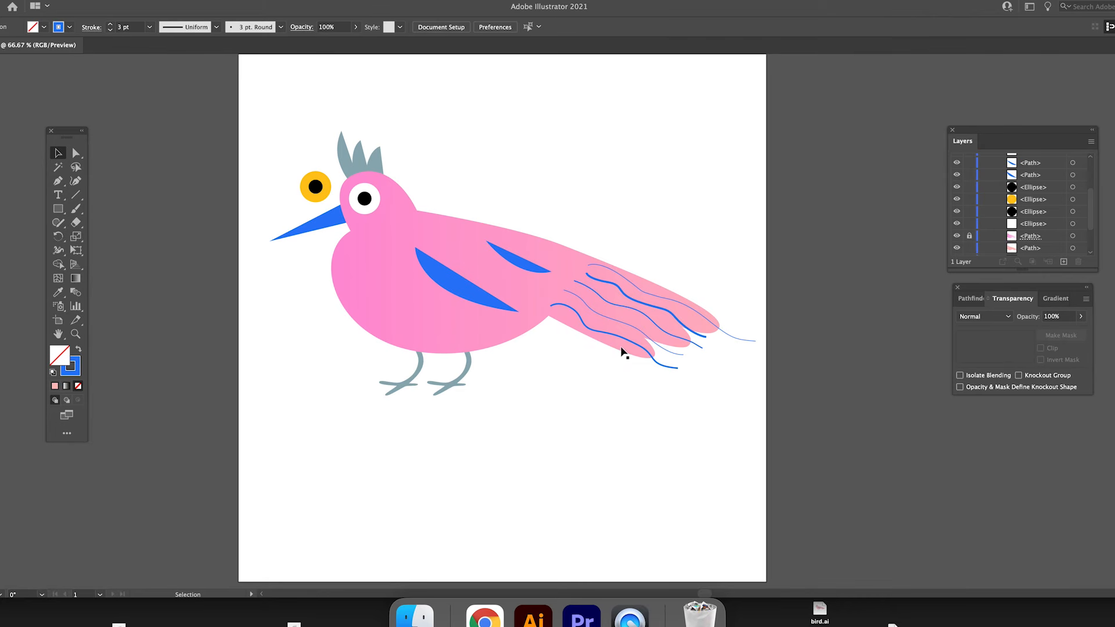
Step: Group all the blue wavy lines on the bird's tail
{"action": "left_click", "coordinate": [661, 368]}
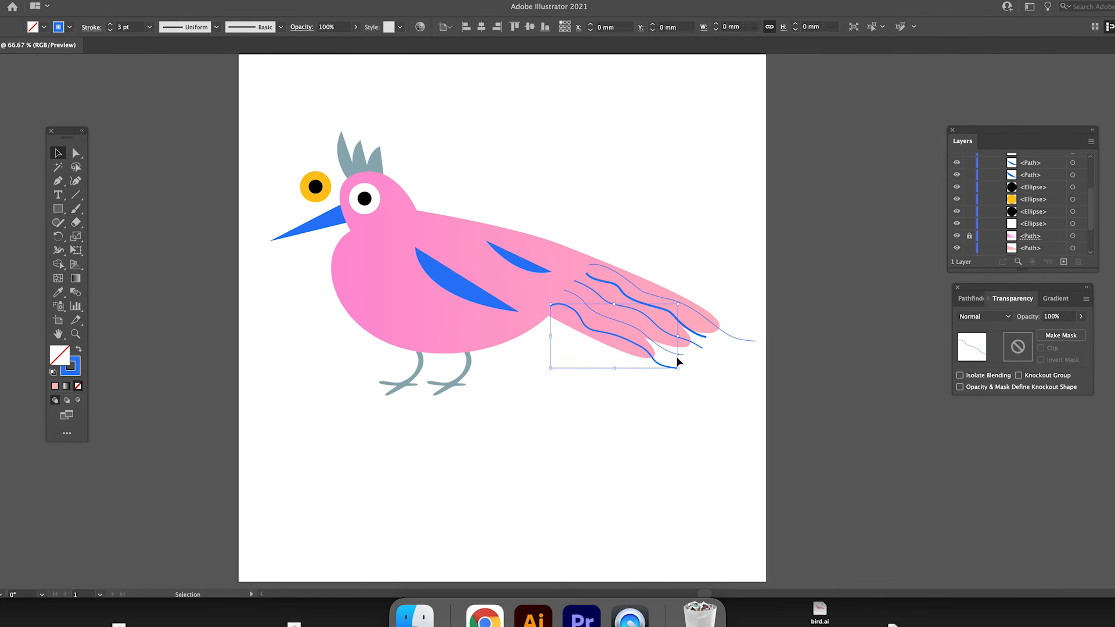
{"action": "left_click", "coordinate": [689, 347], "text": "shift"}
{"action": "left_click", "coordinate": [705, 337], "text": "shift"}
{"action": "left_click", "coordinate": [727, 336], "text": "shift"}
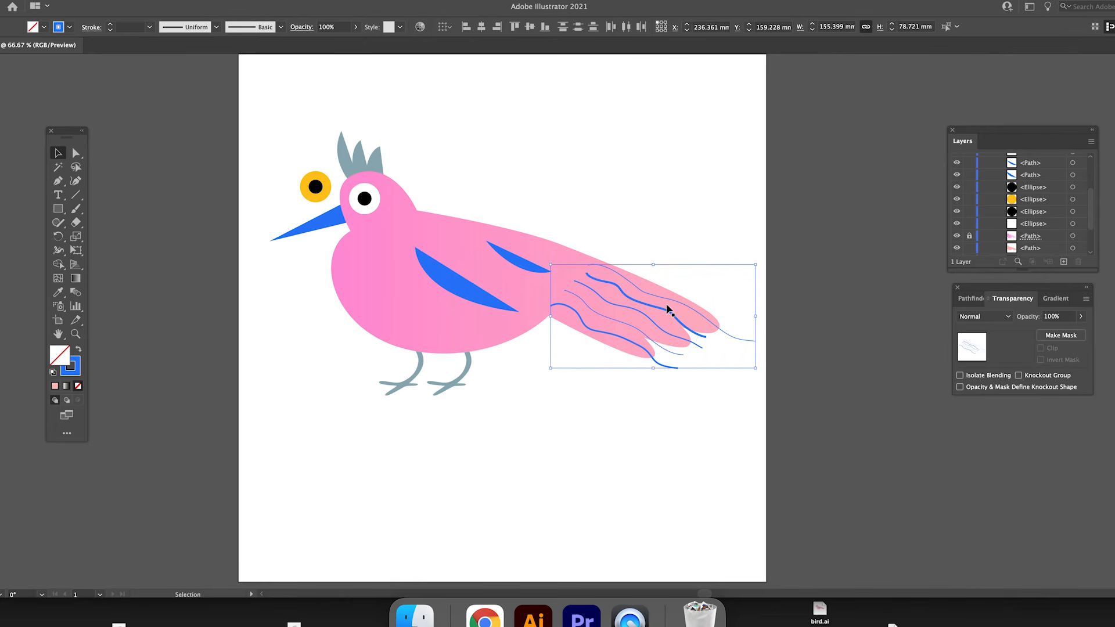
{"action": "right_click", "coordinate": [668, 299]}
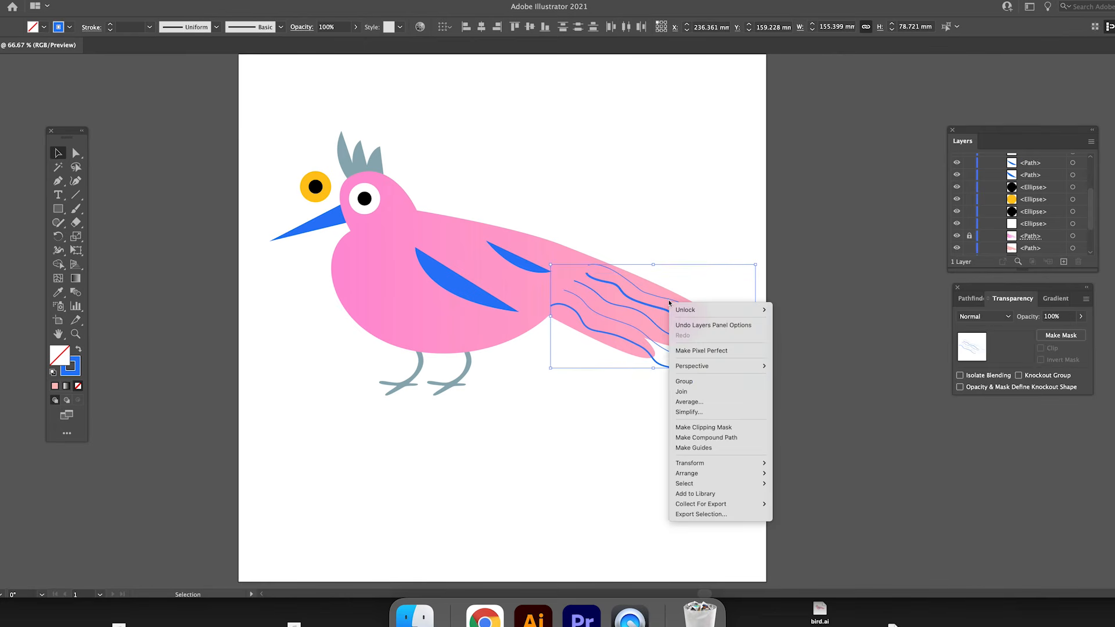
{"action": "left_click", "coordinate": [683, 383]}
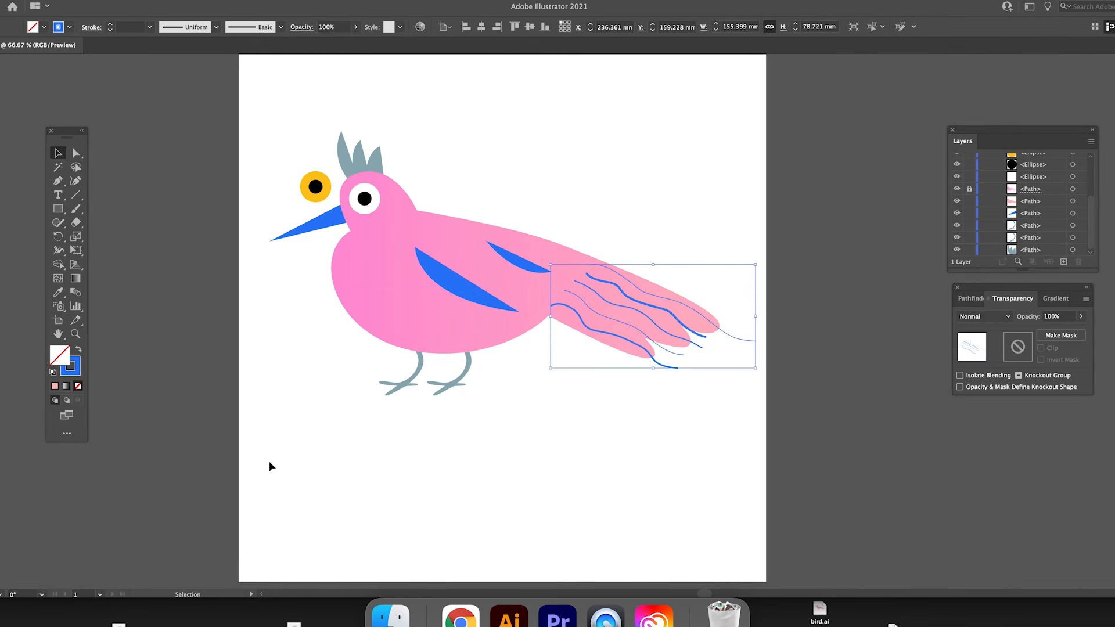
Step: Duplicate the original, unlocked body shape in place on top and fill the copy with white (ffffff)
{"action": "left_click", "coordinate": [423, 330]}
{"action": "key", "text": "super+c"}
{"action": "key", "text": "super+shift+v"}
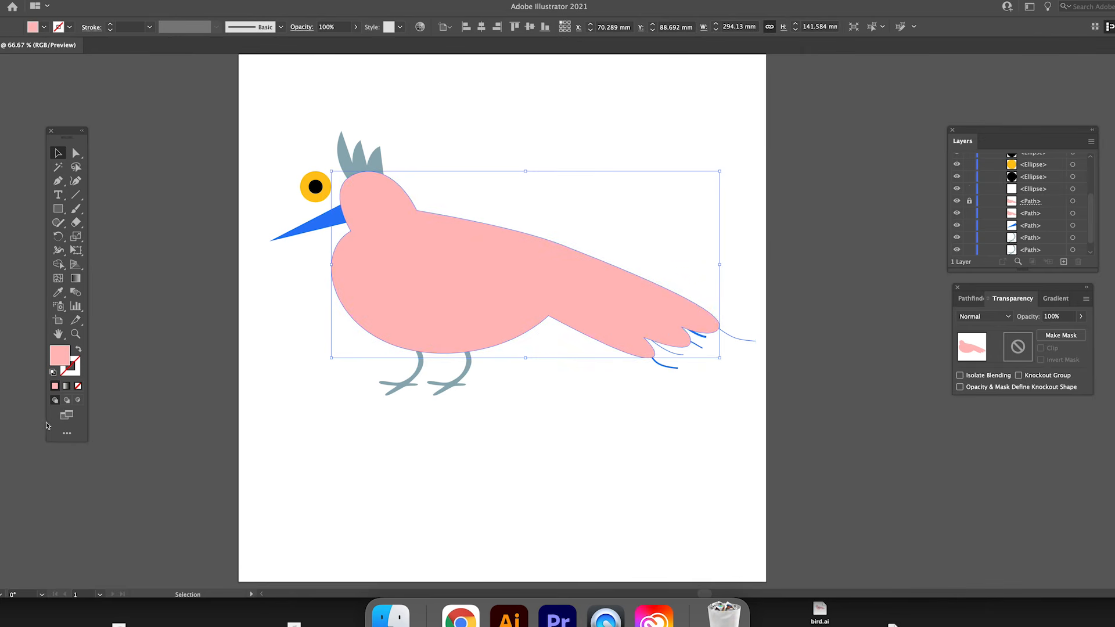
{"action": "double_click", "coordinate": [61, 355]}
{"action": "left_click_drag", "start_coordinate": [452, 256], "coordinate": [397, 216]}
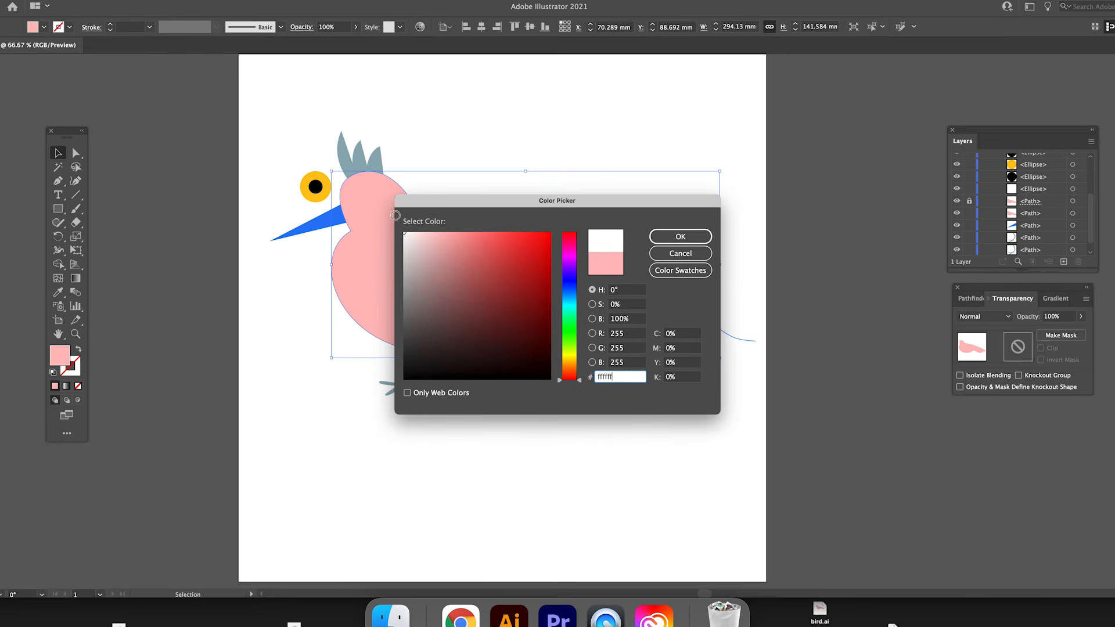
{"action": "left_click", "coordinate": [679, 236]}
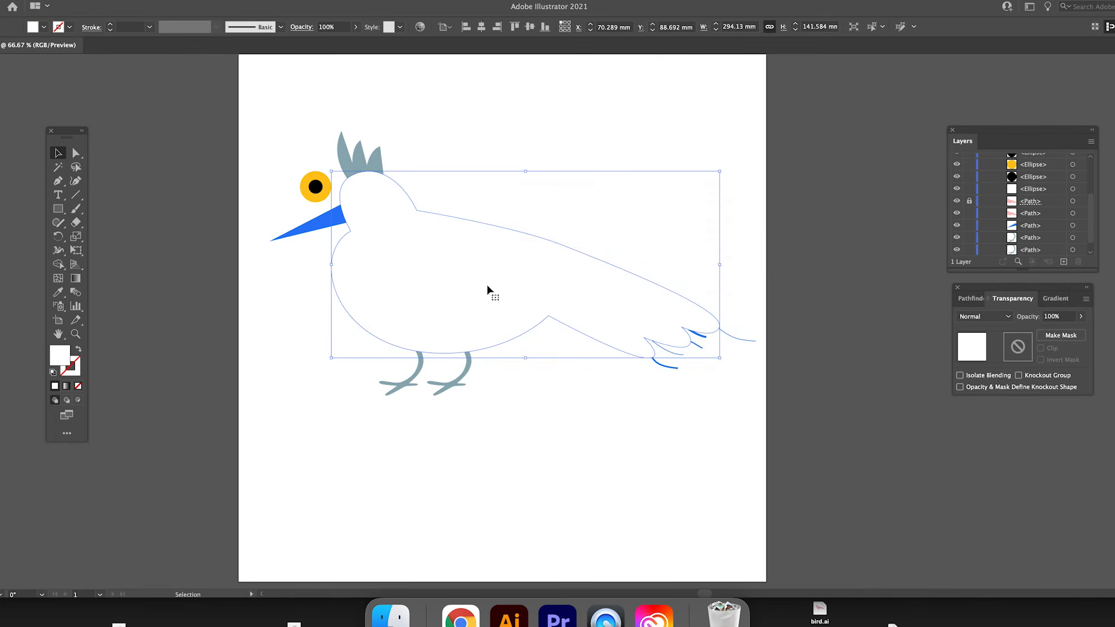
Step: Cut the white body copy and paste it in place inside a new opacity mask on the grouped tail lines
{"action": "key", "text": "Delete"}
{"action": "left_click", "coordinate": [671, 370]}
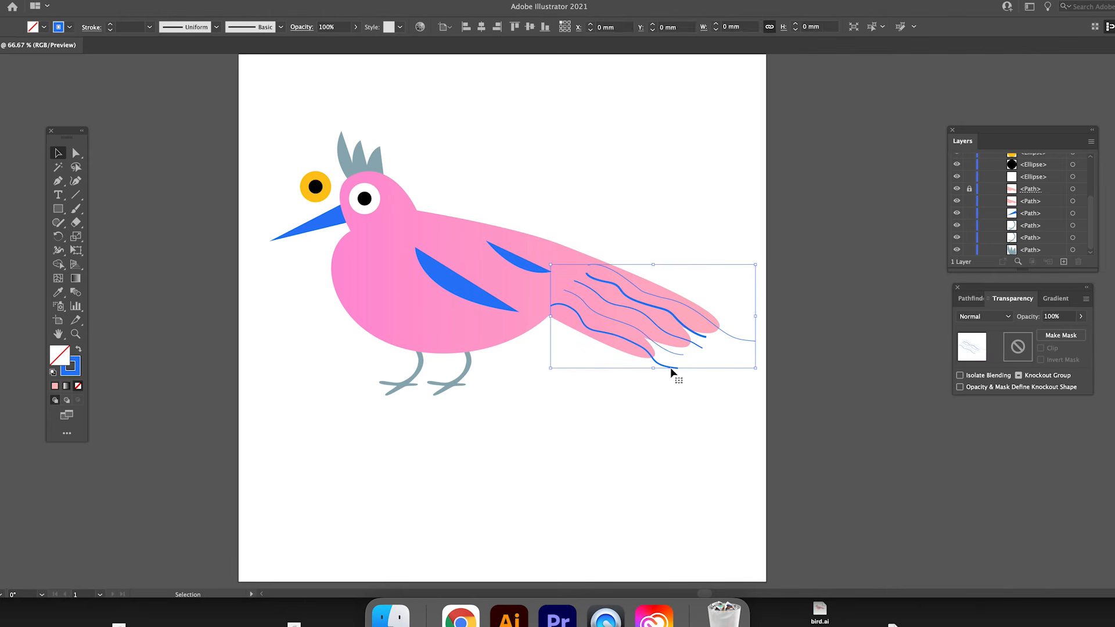
{"action": "left_click", "coordinate": [1016, 347]}
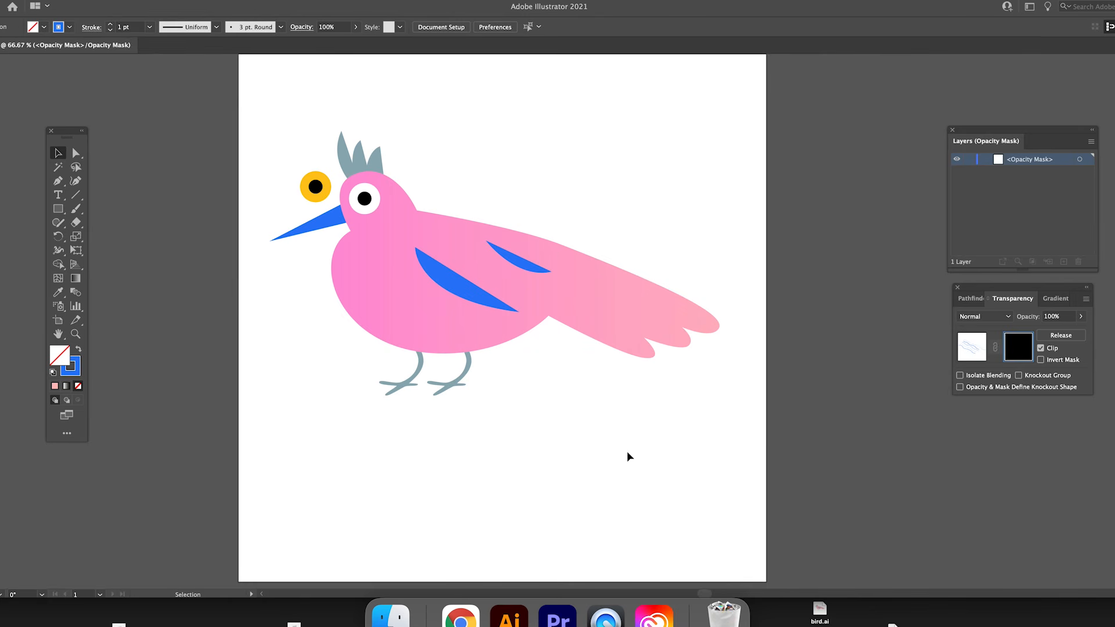
{"action": "key", "text": "super"}
{"action": "key", "text": "super+f"}
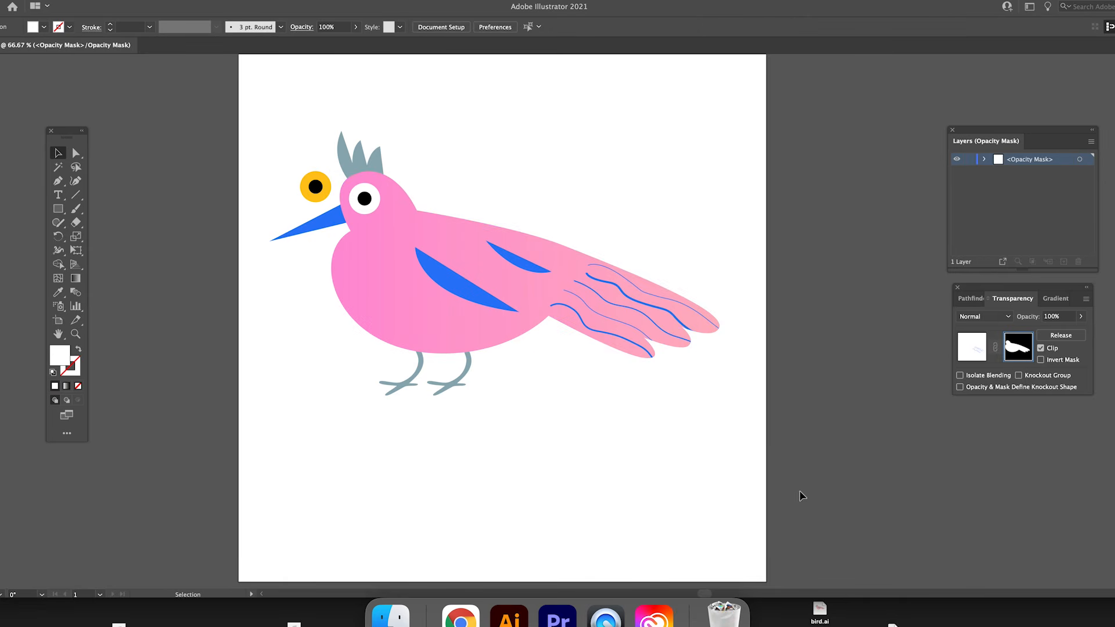
{"action": "key", "text": "super+equal"}
{"action": "key", "text": "super+equal"}
{"action": "key", "text": "super+equal"}
{"action": "left_click_drag", "start_coordinate": [600, 395], "coordinate": [318, 440]}
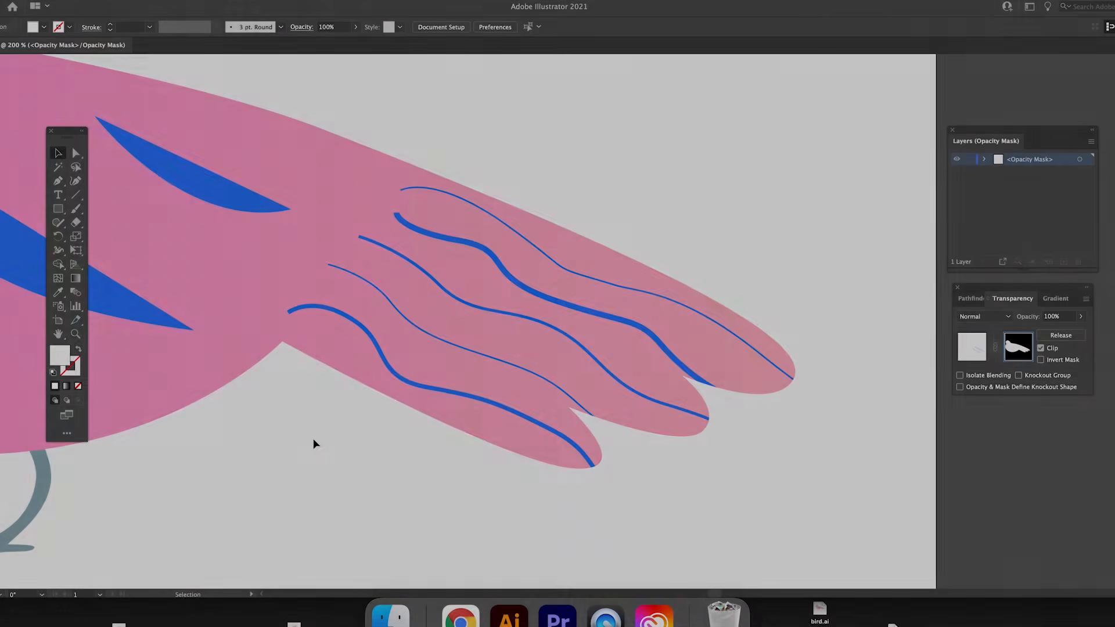